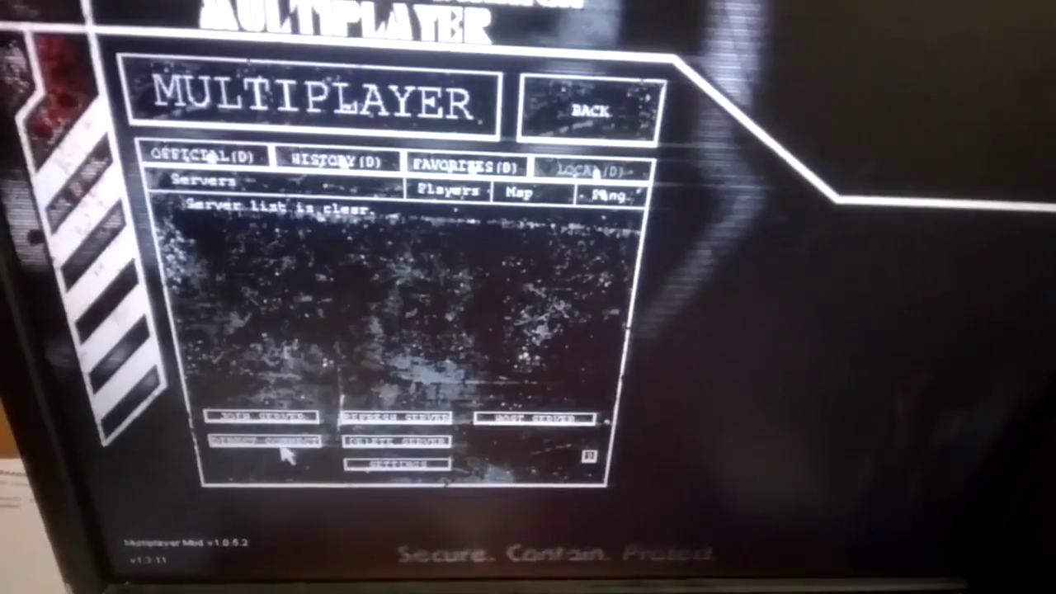
Follow the forum's Google Drive RELEASE link and view the mod zip's details.
left_click(272, 442)
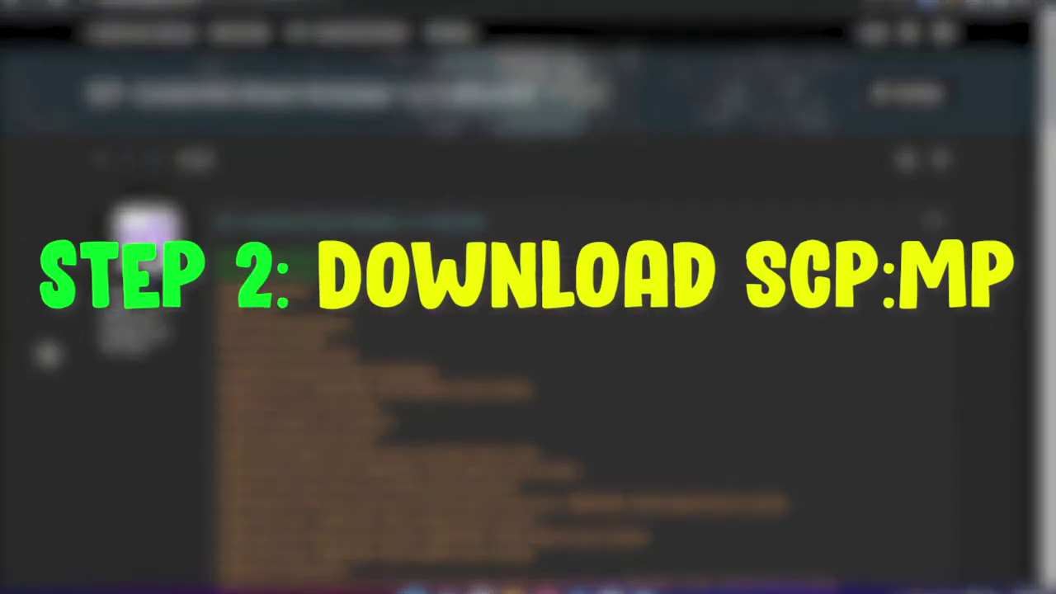
scroll(58, 301, "down", 5)
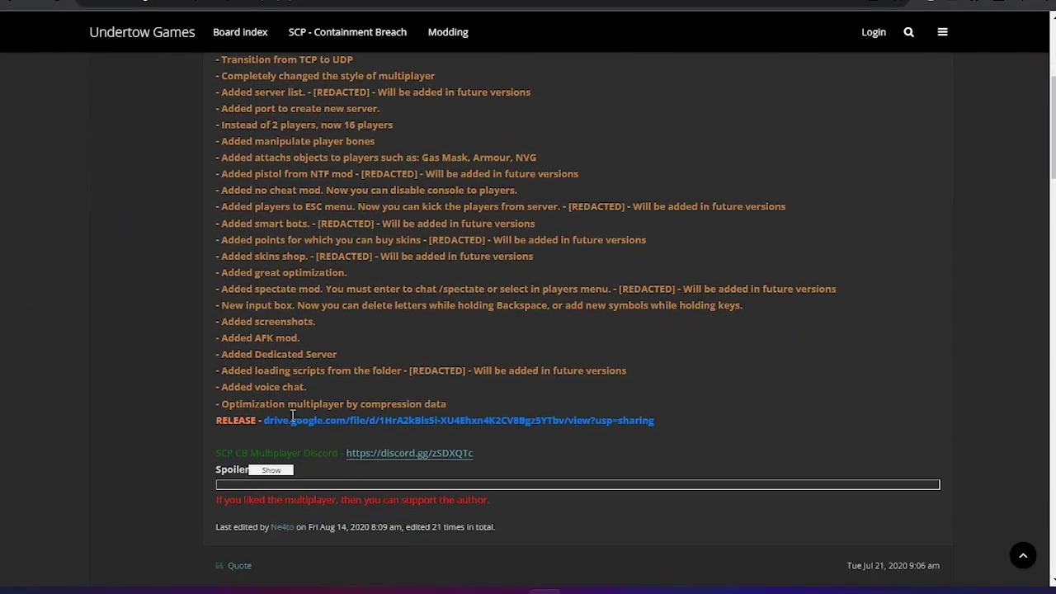
left_click_drag(629, 420, 329, 419)
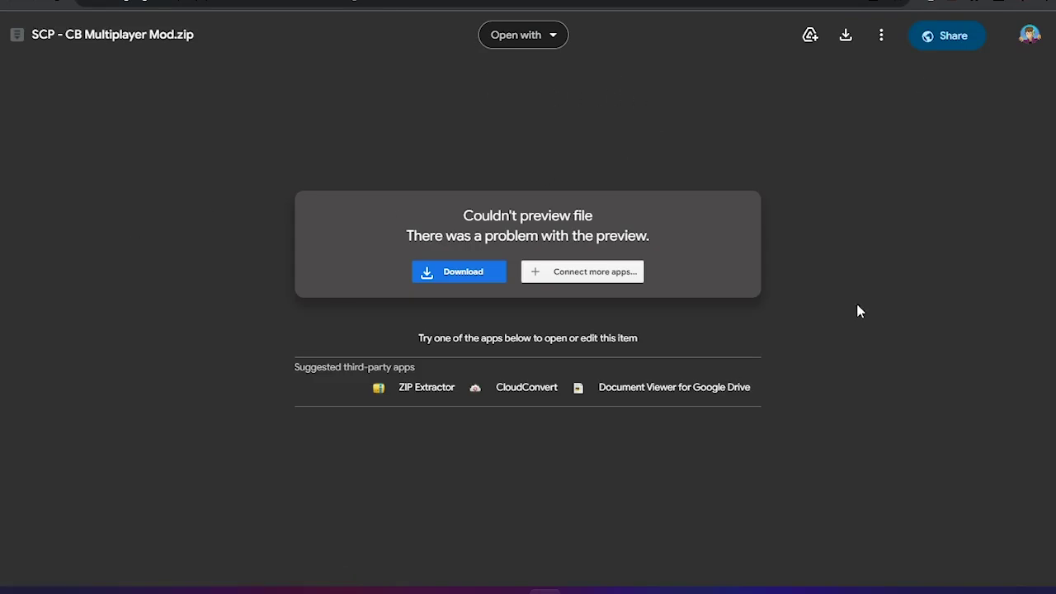
left_click(882, 37)
left_click(842, 92)
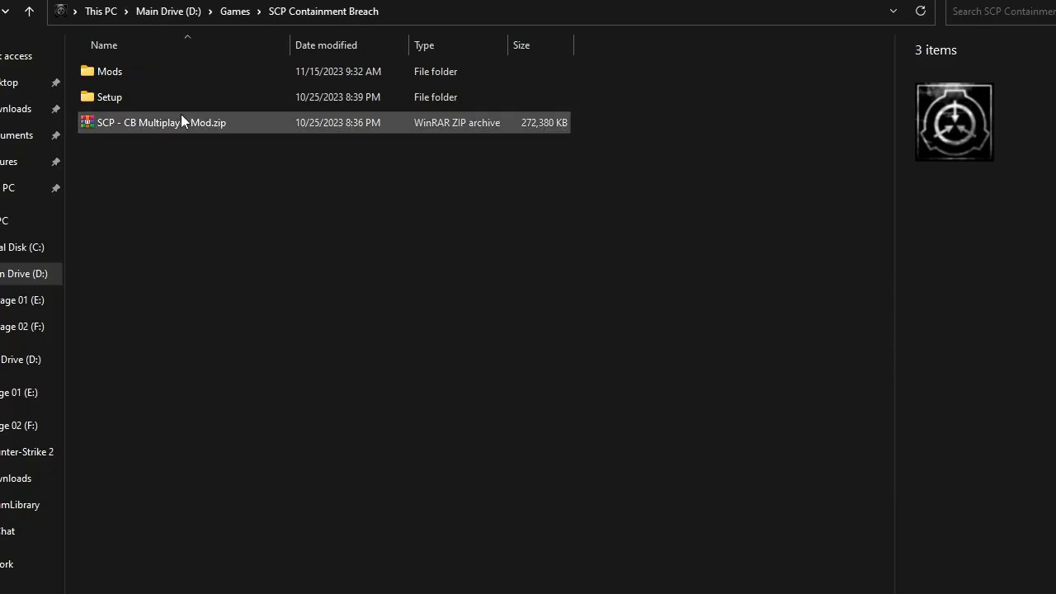
Extract SCP - CB Multiplayer Mod.zip into its own folder and select the game executable.
right_click(241, 128)
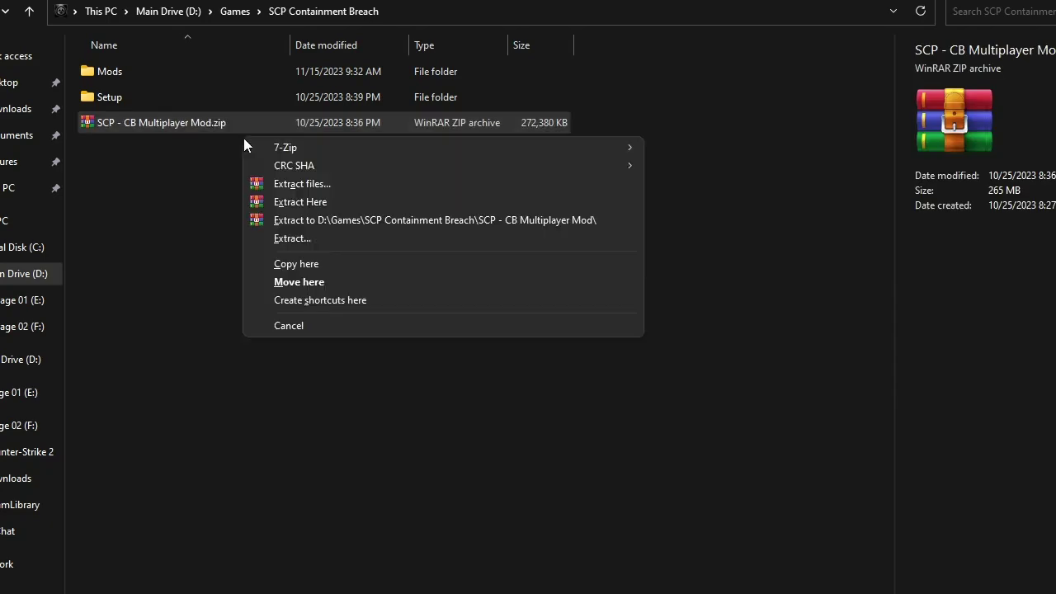
left_click(285, 220)
double_click(155, 97)
scroll(349, 267, "down", 4)
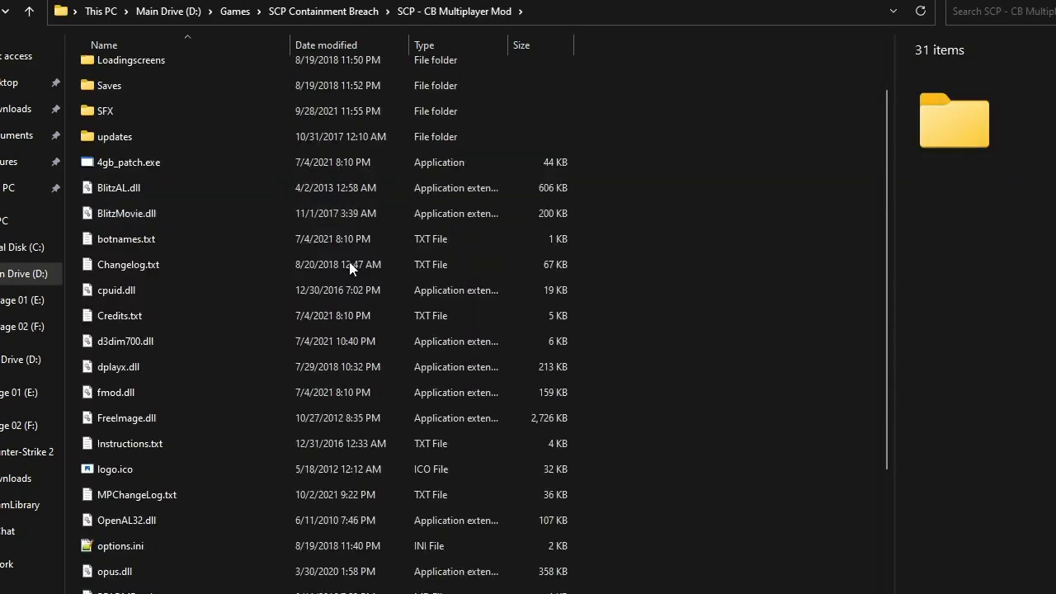
left_click(326, 498)
Launch the multiplayer game and enter Noob as the player name in Multiplayer Settings.
double_click(177, 493)
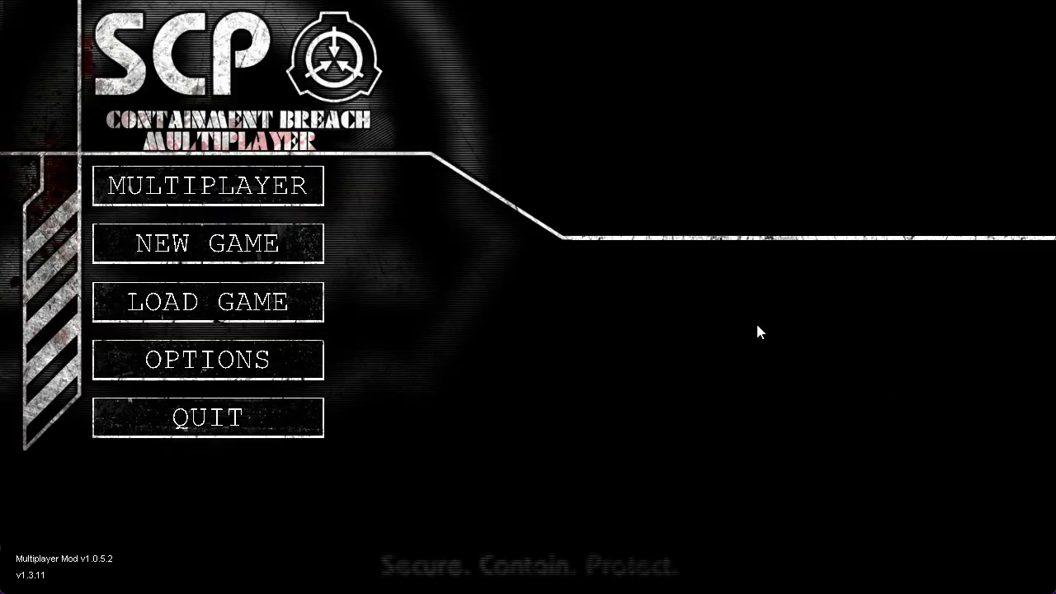
left_click(214, 195)
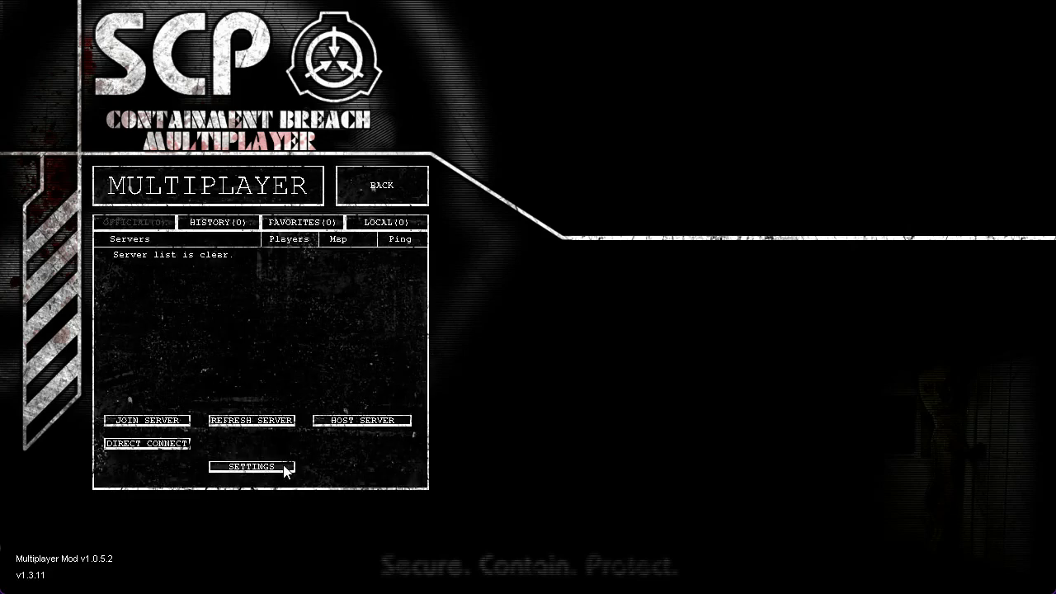
left_click(251, 467)
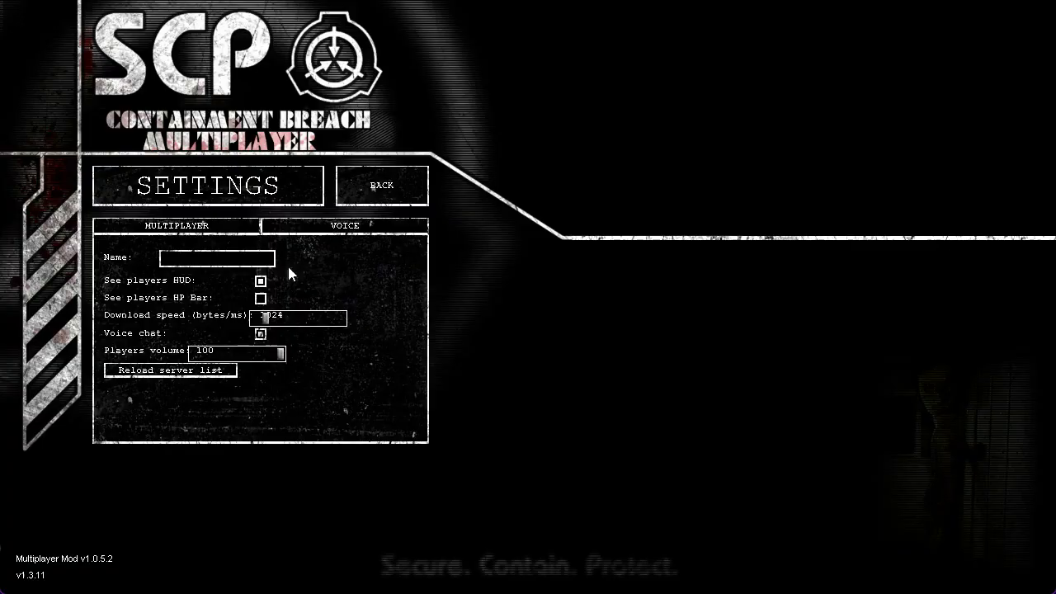
left_click(229, 264)
type("Noob")
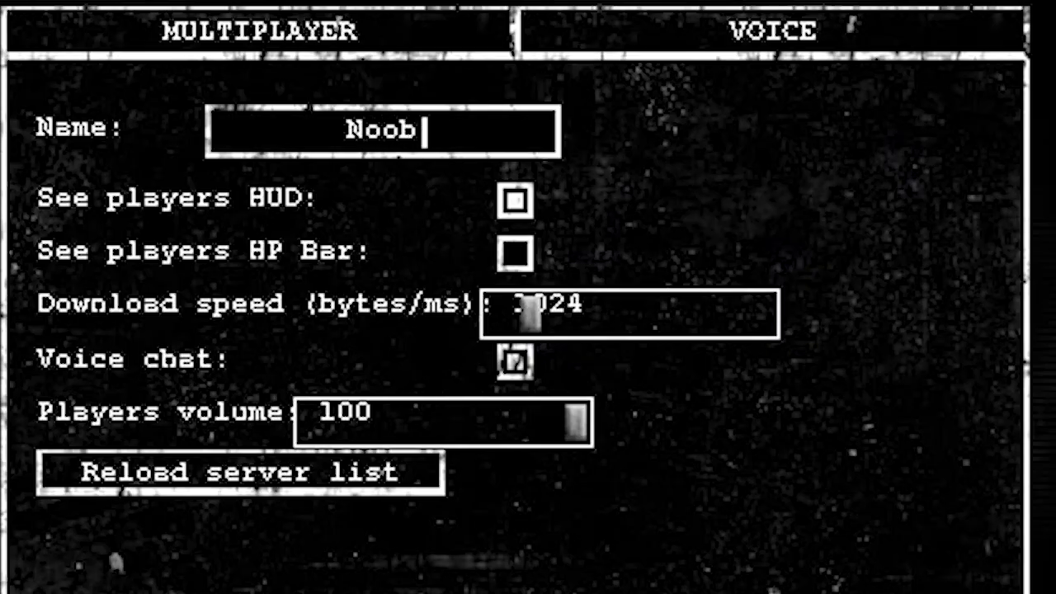
key("Escape")
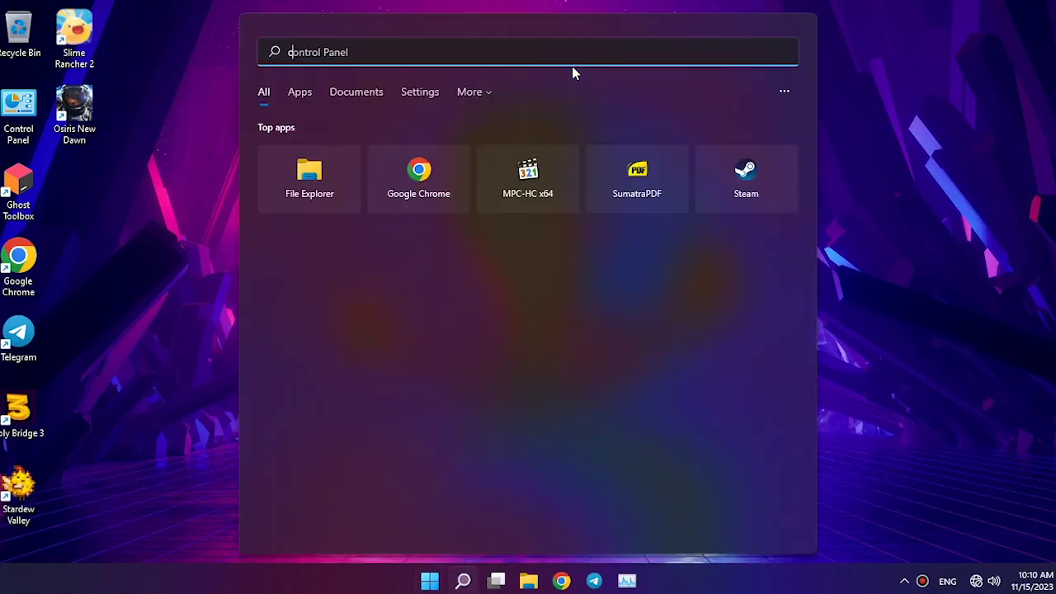
Open the Ethernet connection details via Control Panel's Network and Sharing Center.
left_click(377, 165)
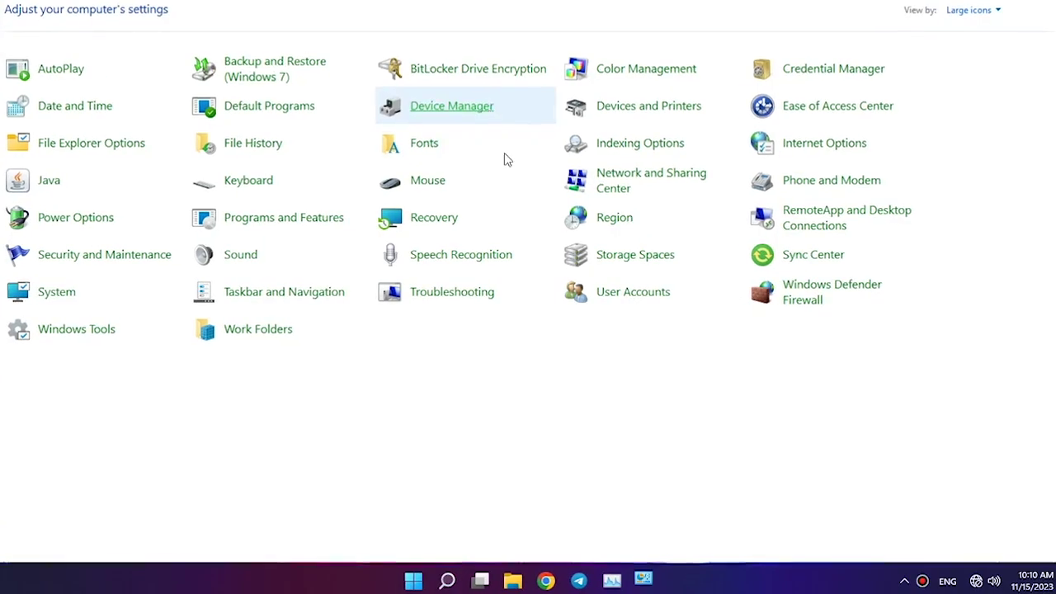
left_click(677, 189)
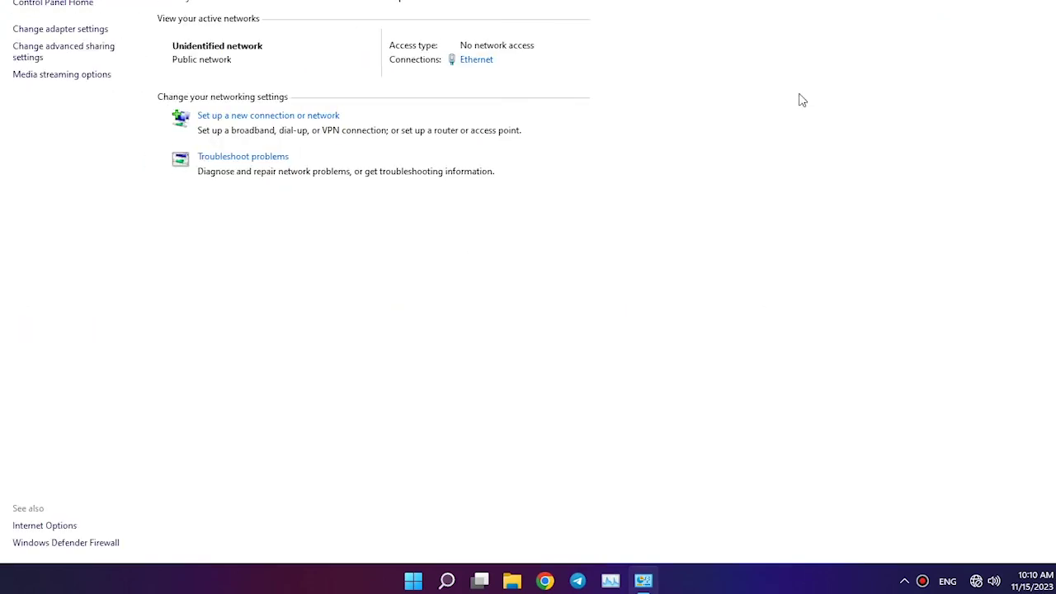
left_click(477, 60)
left_click_drag(559, 101, 630, 113)
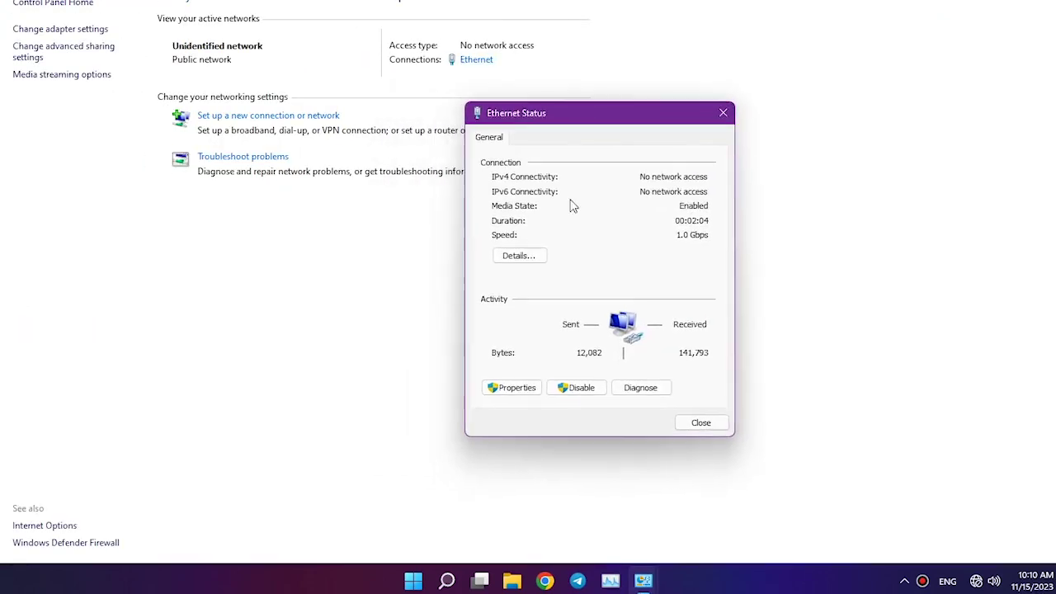
left_click(528, 258)
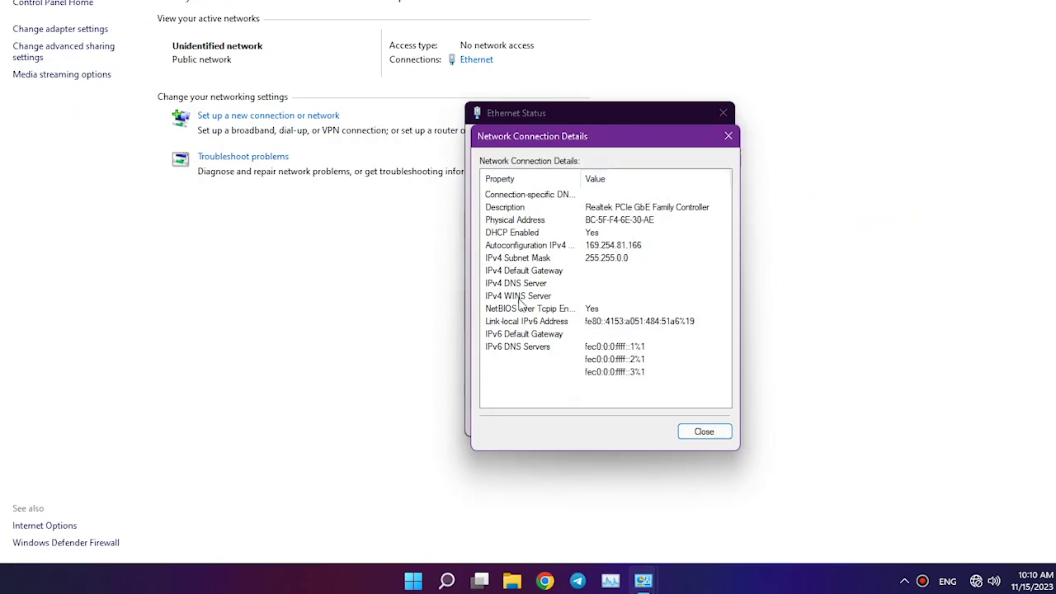
Check the Autoconfiguration IPv4 address 169.254.81.166 and the empty Default Gateway row.
left_click(656, 249)
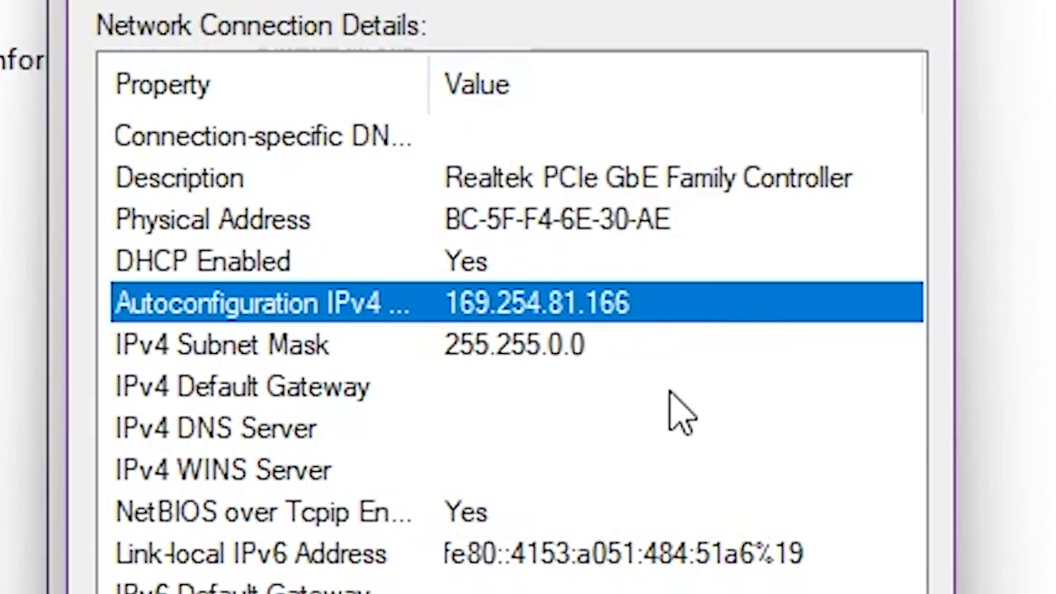
left_click(670, 393)
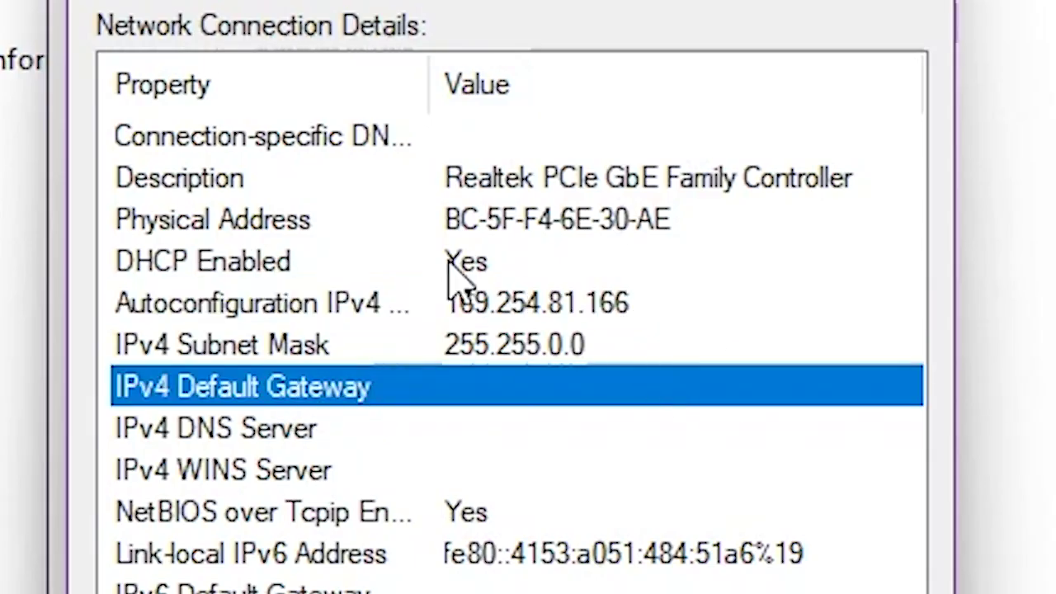
left_click_drag(436, 81, 520, 93)
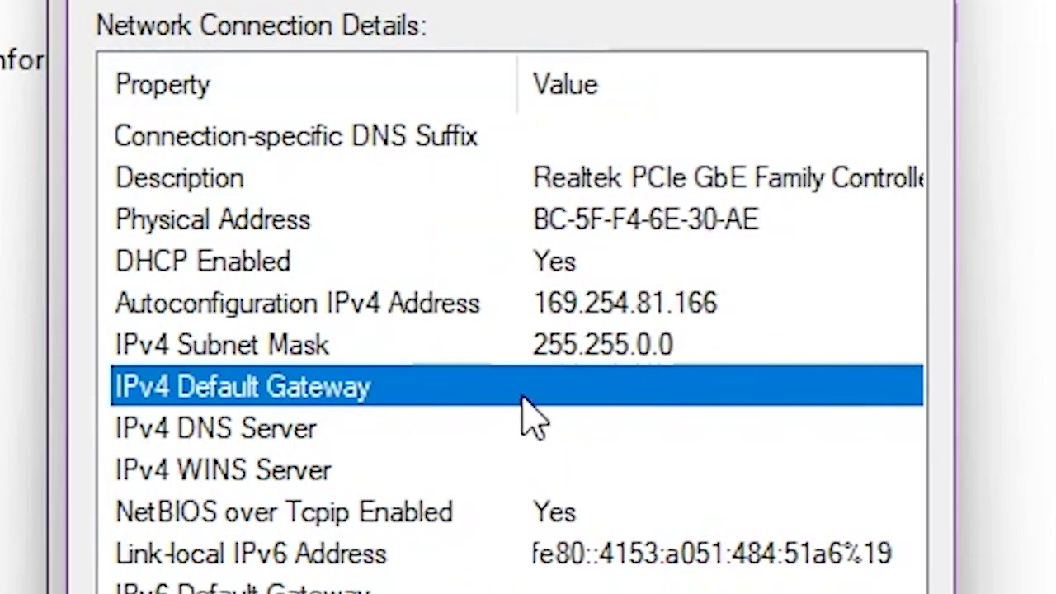
left_click(617, 312)
left_click(515, 390)
left_click(629, 311)
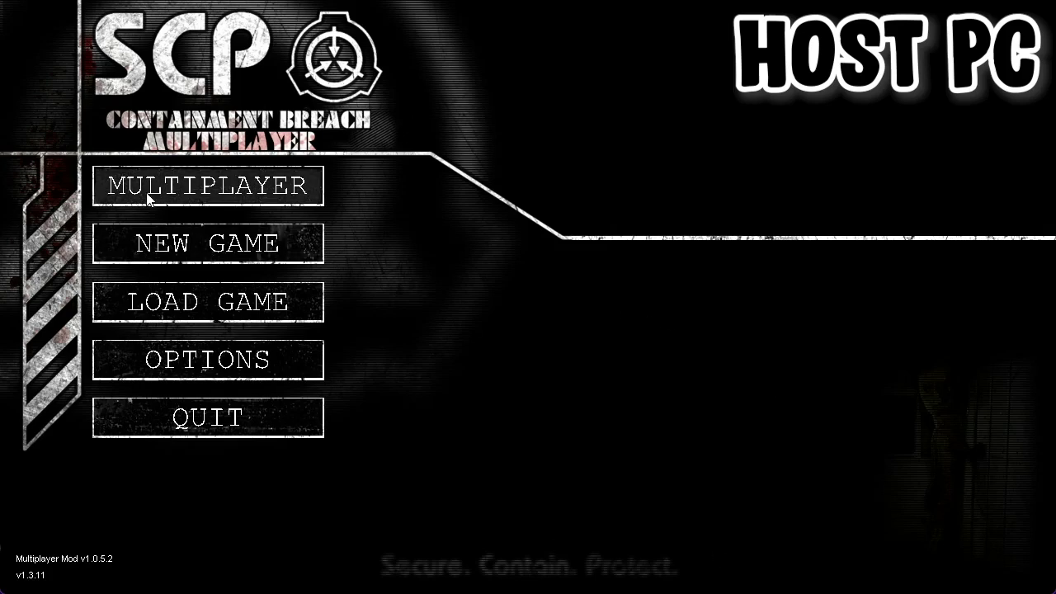
On the host PC, open the Multiplayer menu to host a server.
left_click(266, 186)
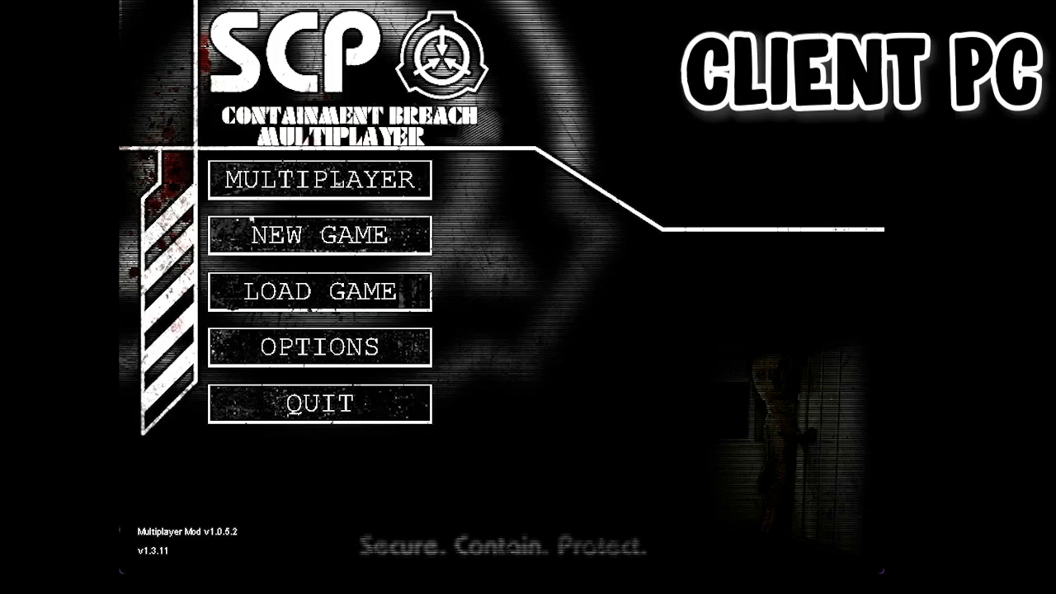
From the client, direct-connect to 169.254.81.165 on port 50021.
left_click(320, 179)
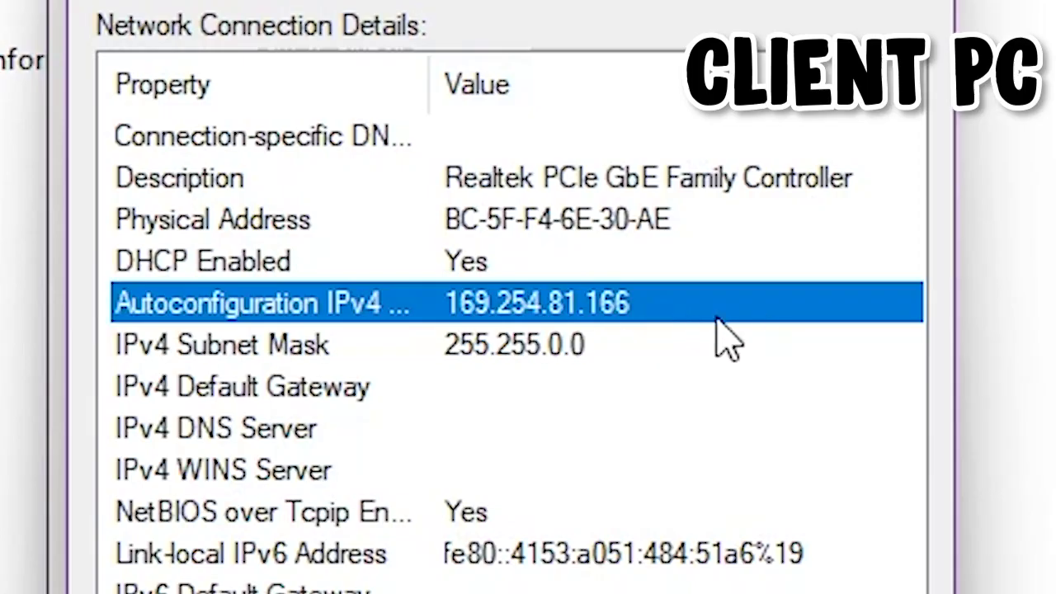
left_click(671, 394)
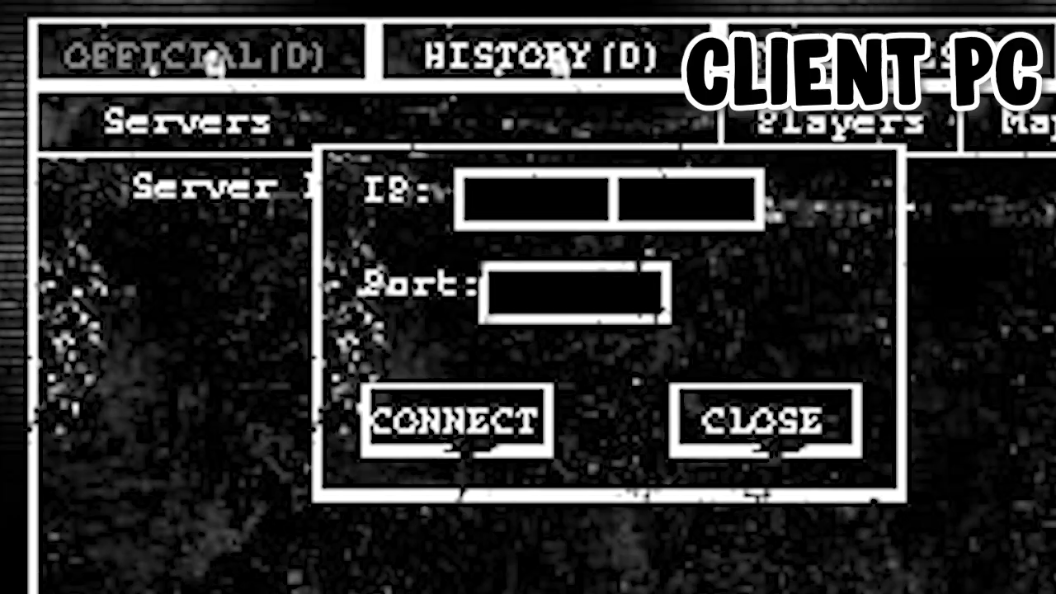
type("169.254")
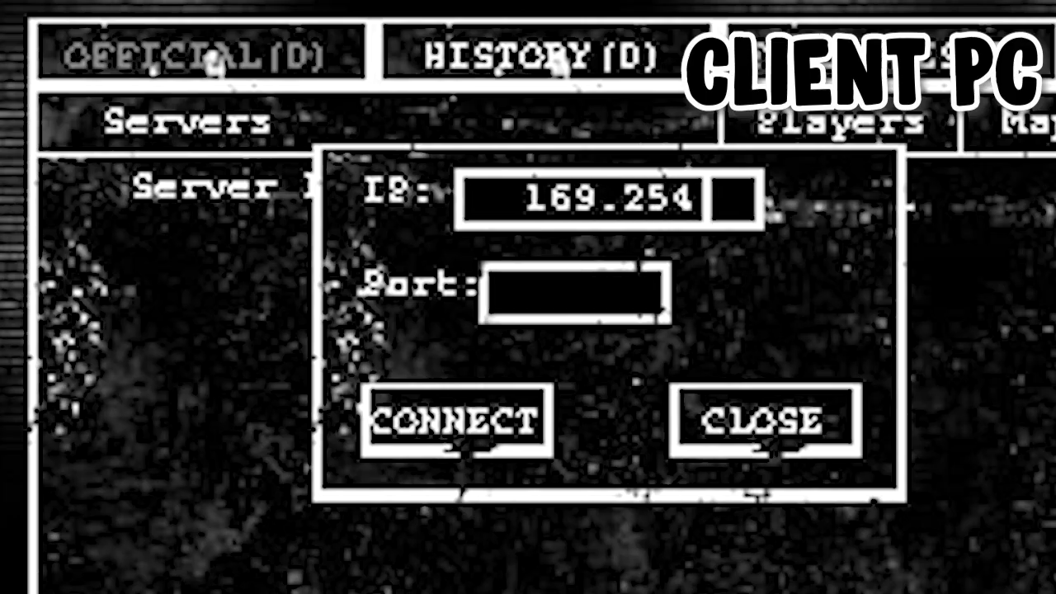
type(".81.165")
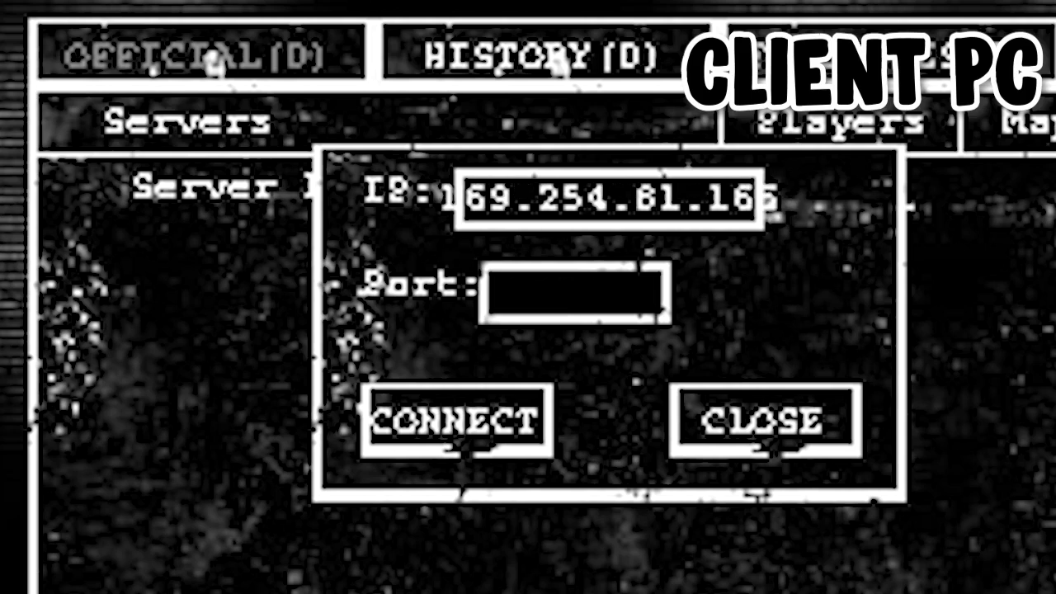
key("Tab")
type("50021")
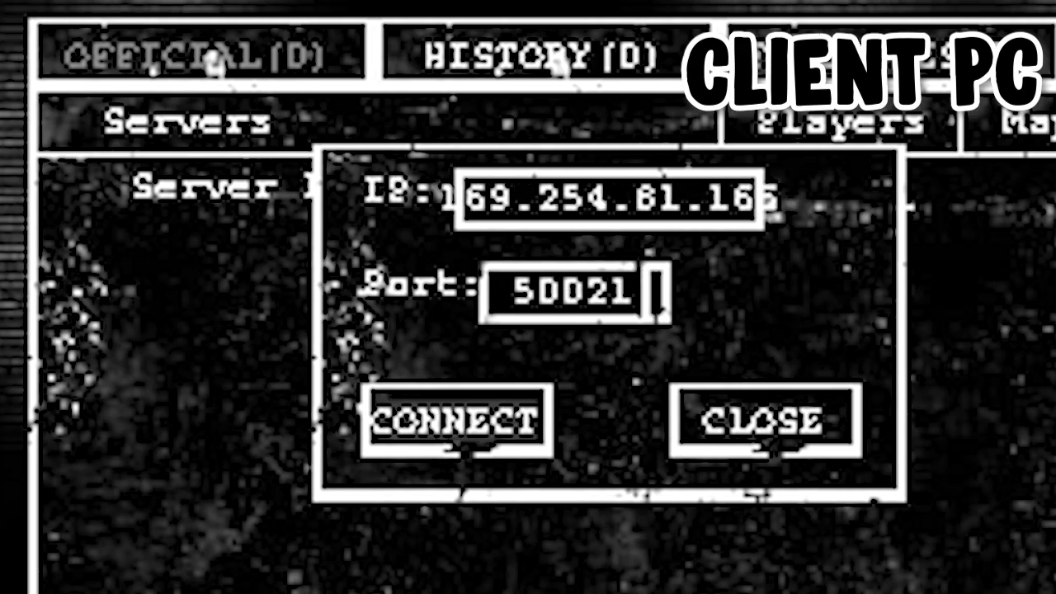
key("Return")
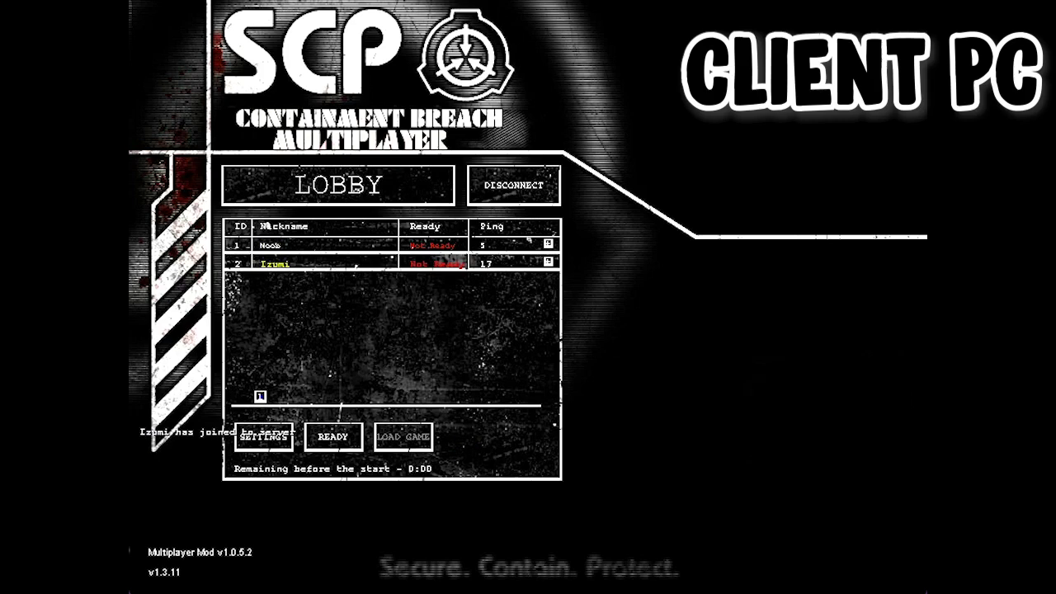
Mark the client Ready and start the match from the host.
left_click(333, 437)
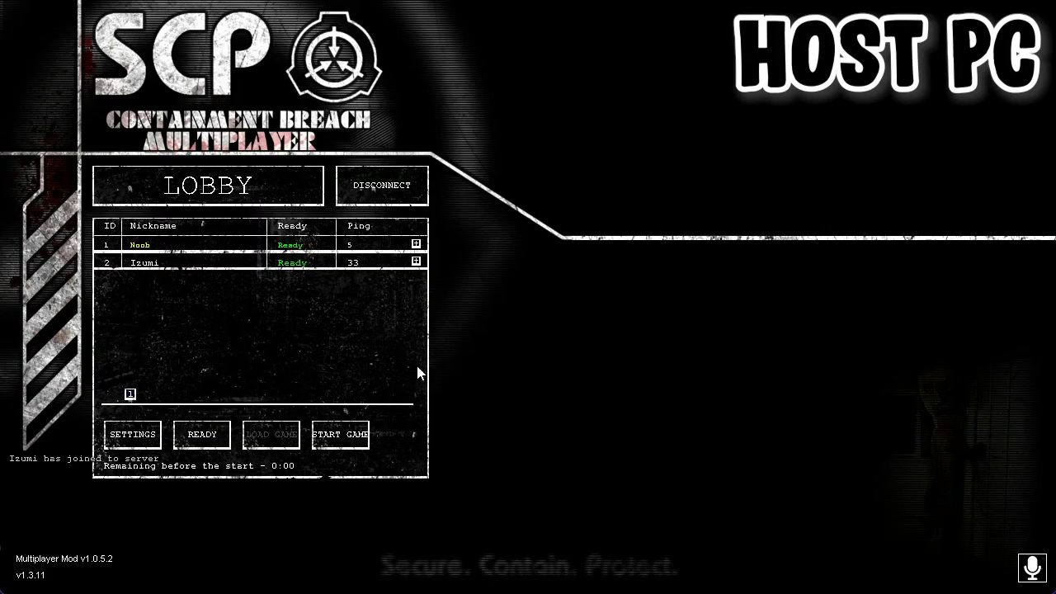
left_click(341, 437)
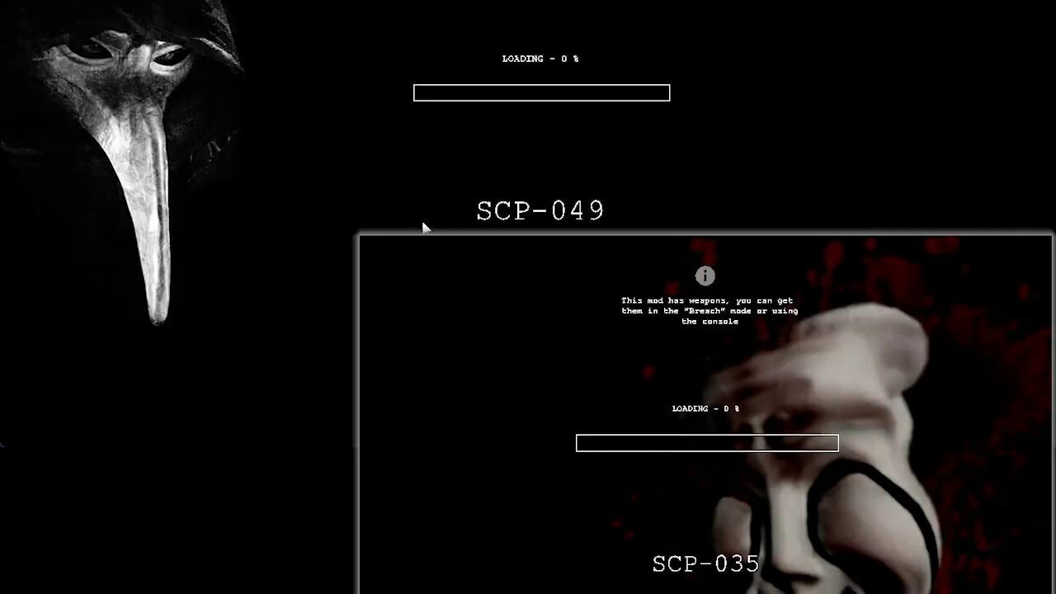